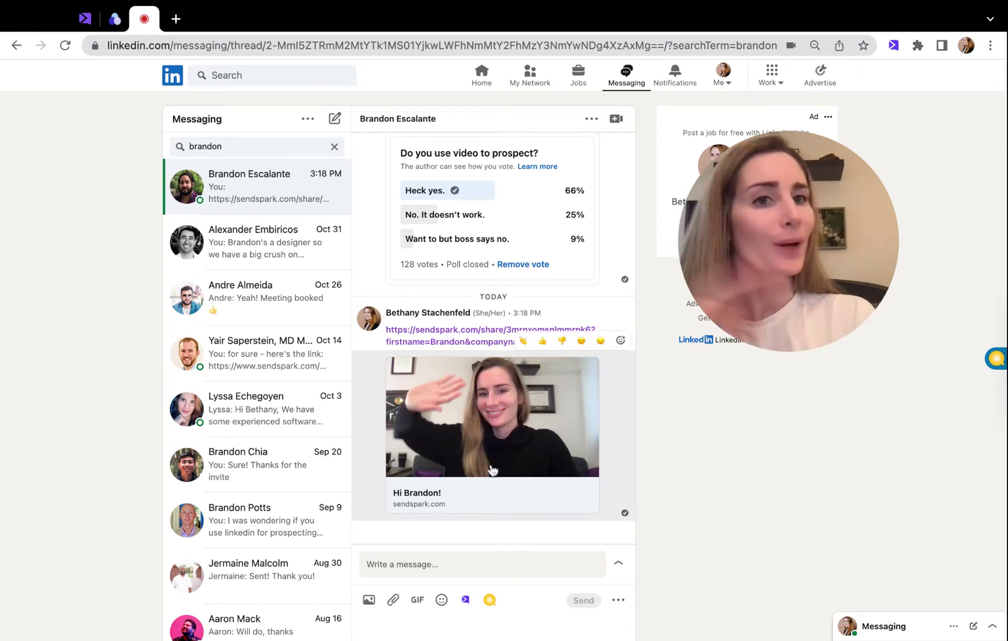
# Step: Go to the Sendspark My Library and close the upload window without uploading anything
pyautogui.click(84, 19)
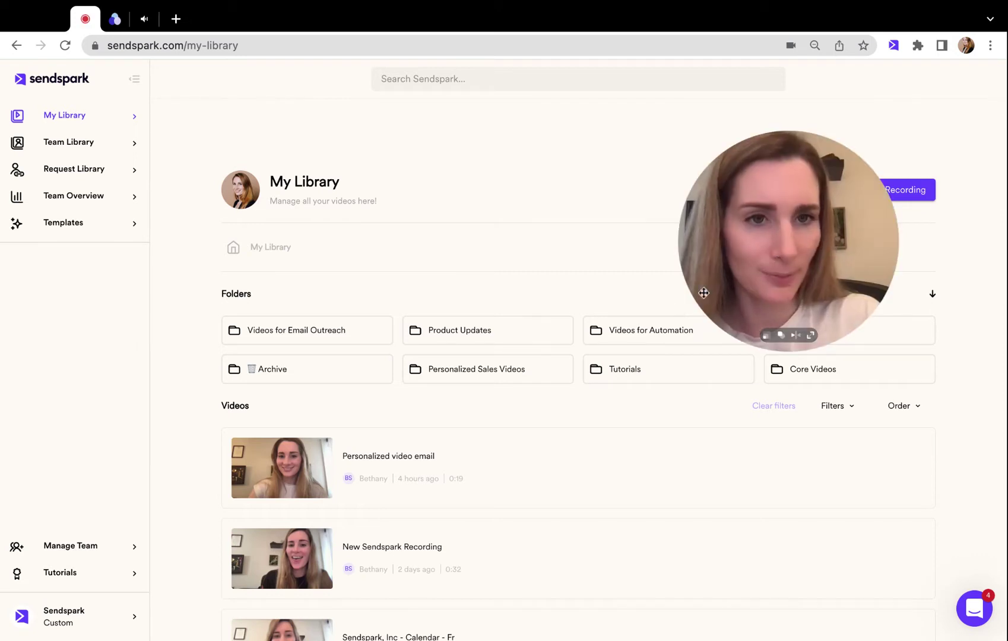
pyautogui.moveTo(791, 241); pyautogui.dragTo(280, 195)
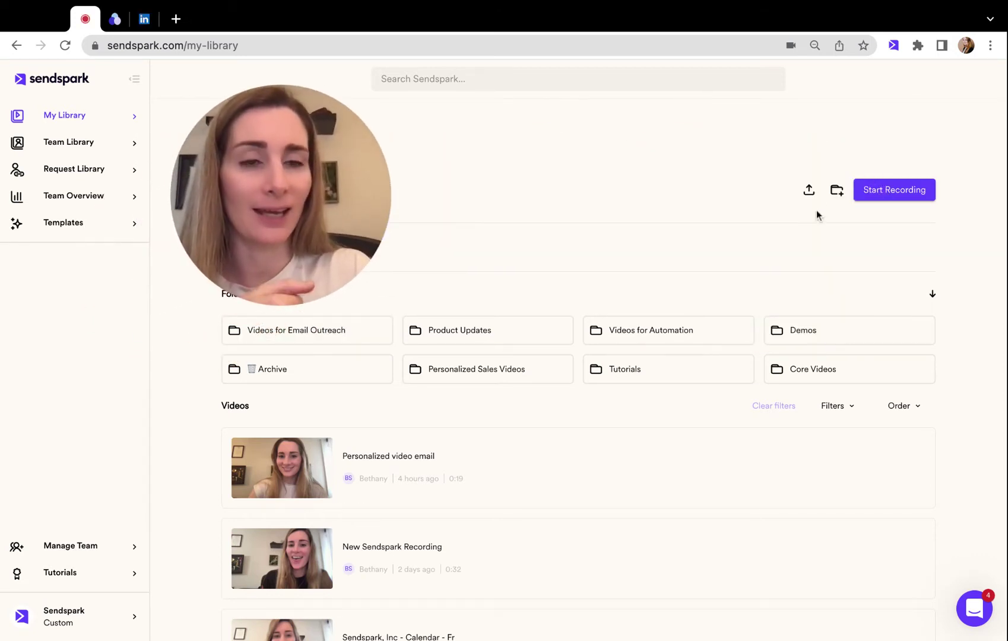
pyautogui.click(809, 191)
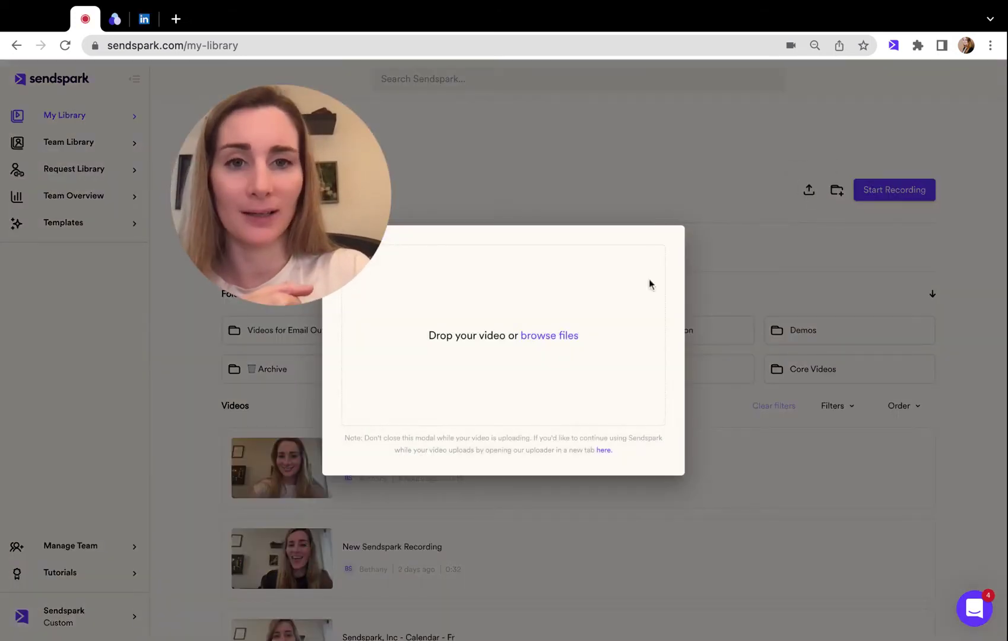
pyautogui.click(674, 111)
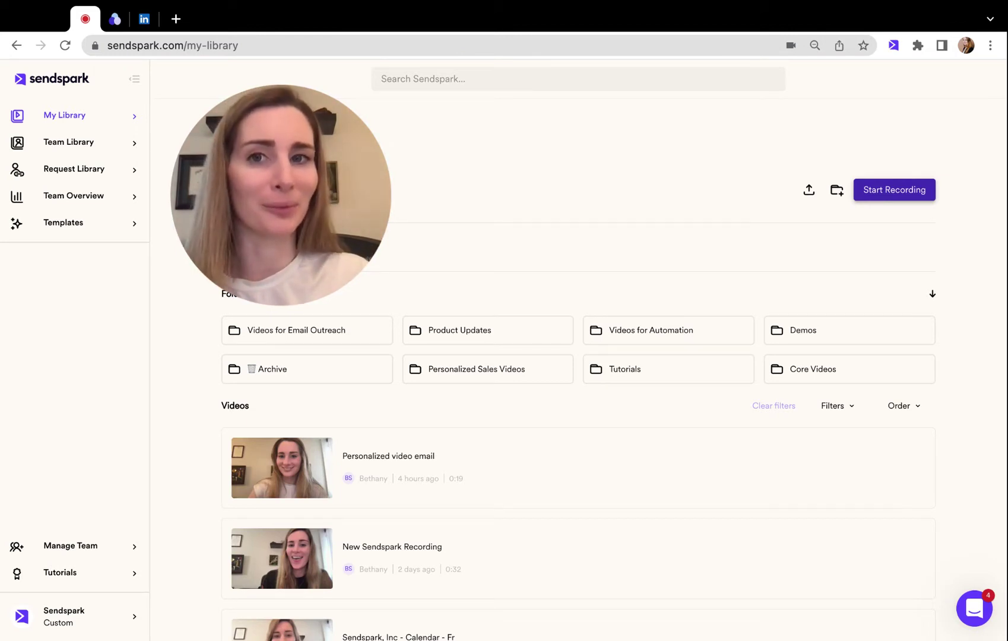
# Step: Open 'Personalized video email' in the editor, select its Header field, and check the LinkedIn thread
pyautogui.click(655, 486)
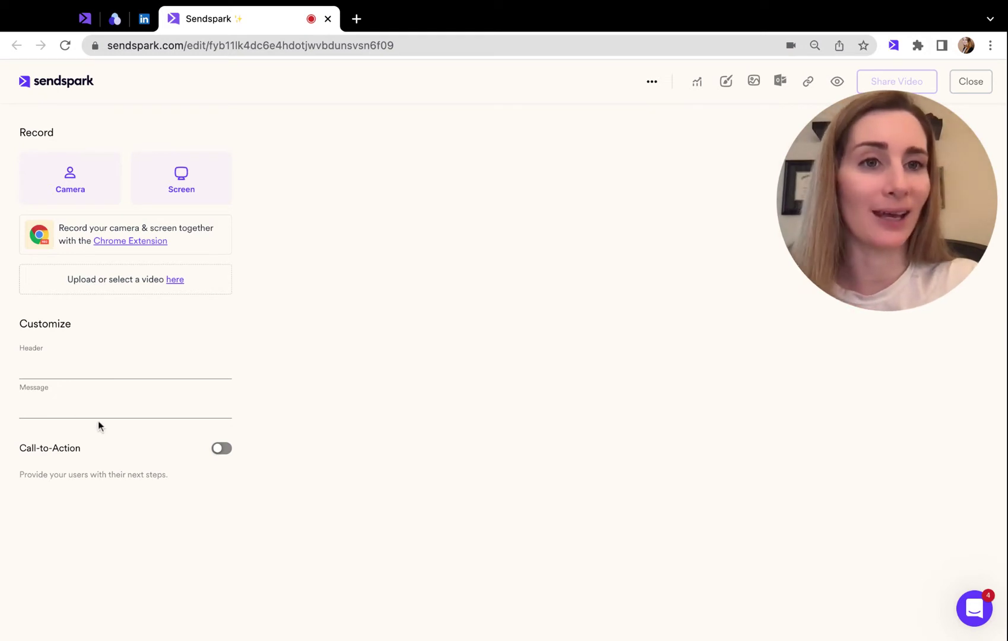
pyautogui.click(89, 370)
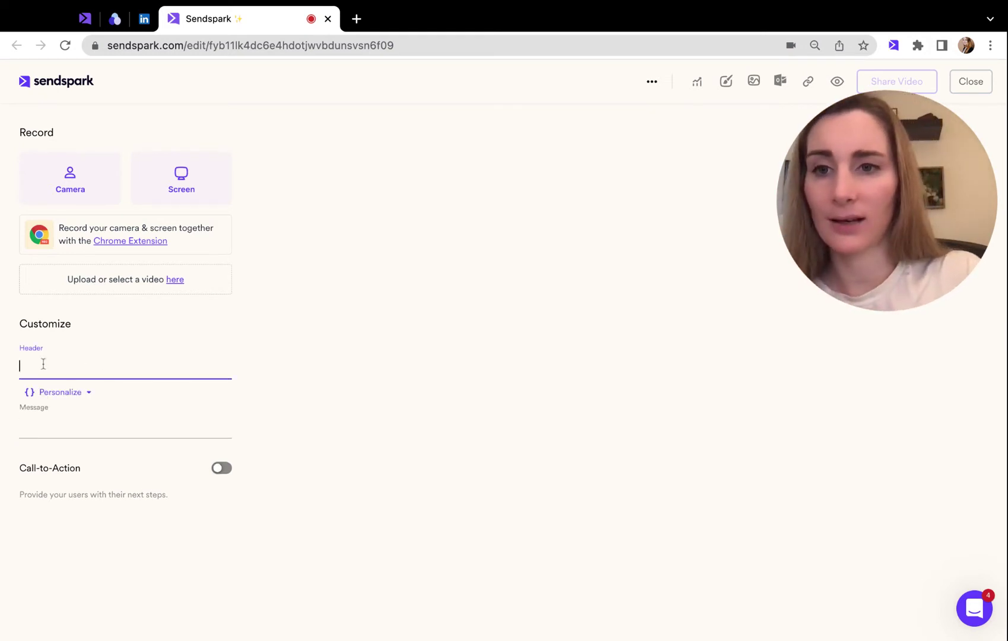
pyautogui.click(143, 18)
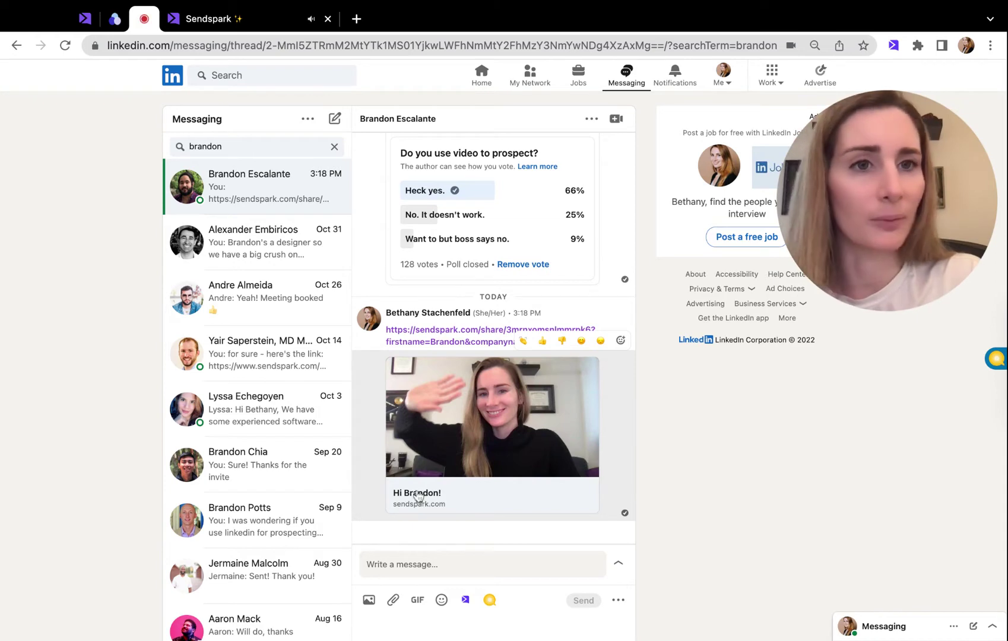
pyautogui.click(231, 20)
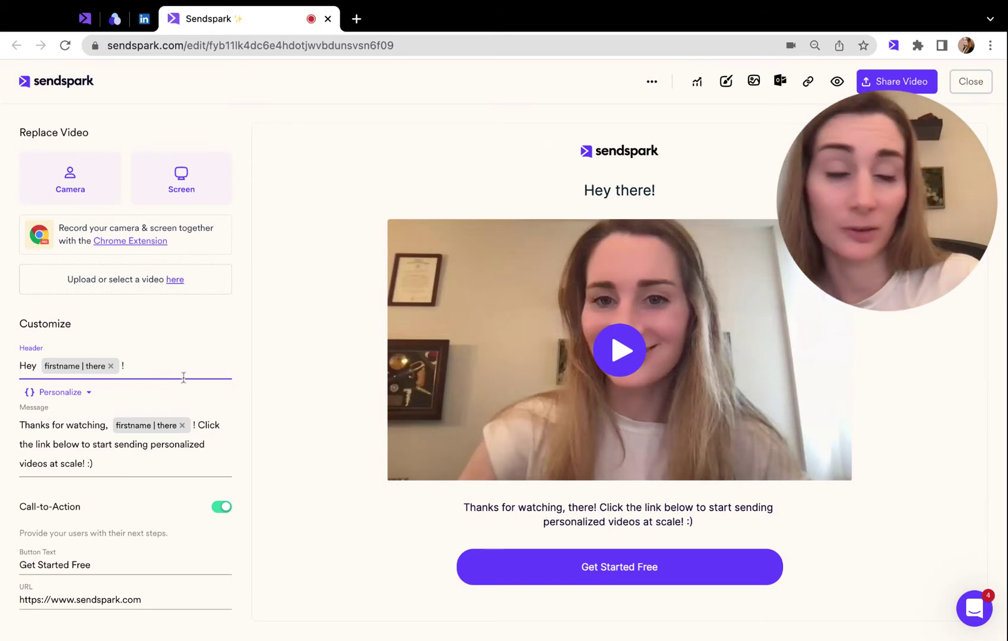
# Step: Replace the header with 'Hi {{firstname | there}}!' using the First Name | there merge tag
pyautogui.hotkey('ctrl', 'a')
pyautogui.press('BackSpace')
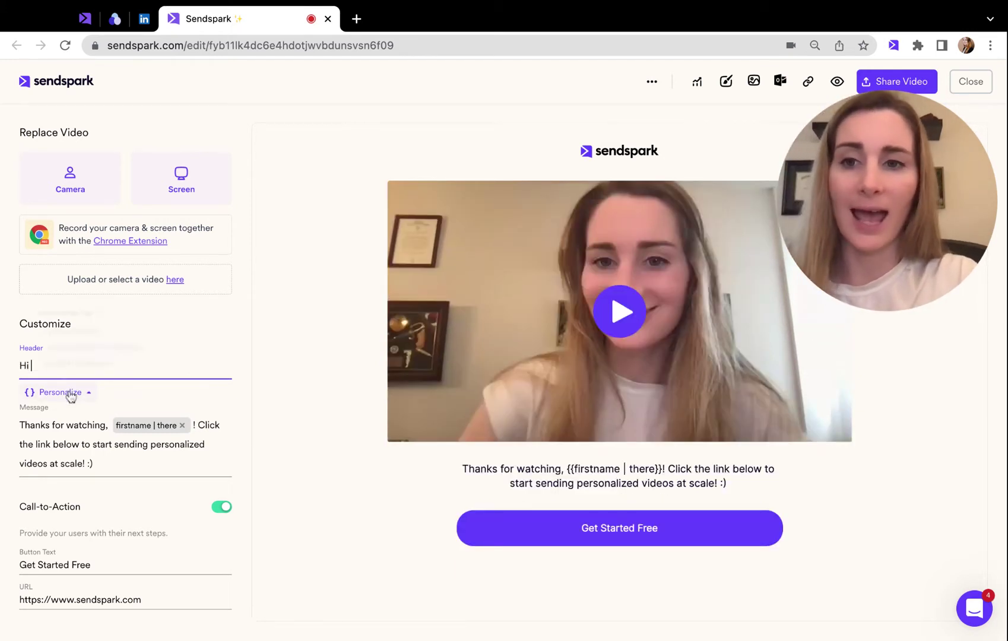
pyautogui.click(70, 394)
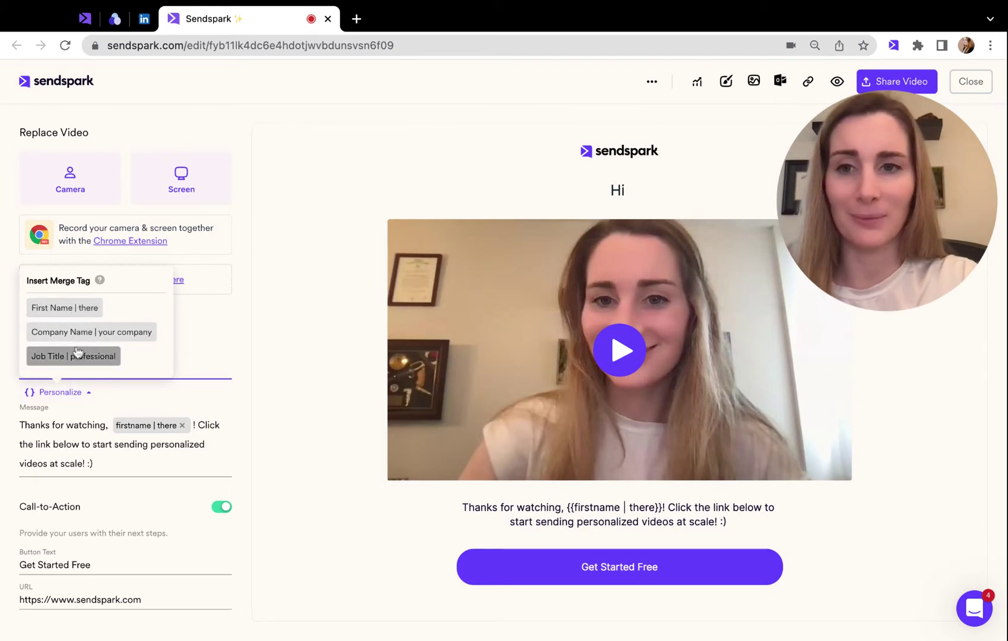
pyautogui.click(72, 315)
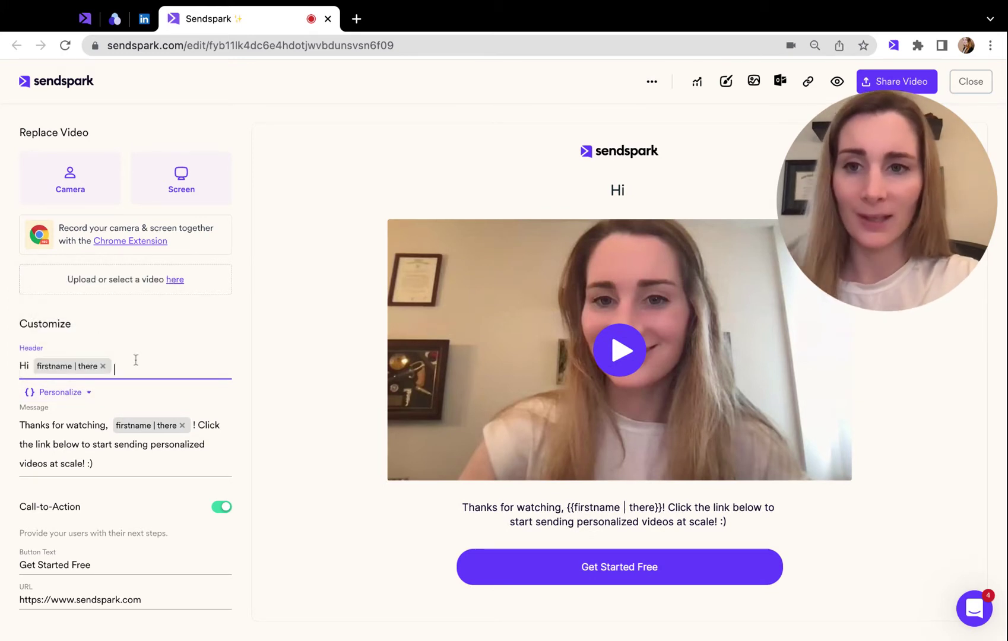
pyautogui.click(71, 425)
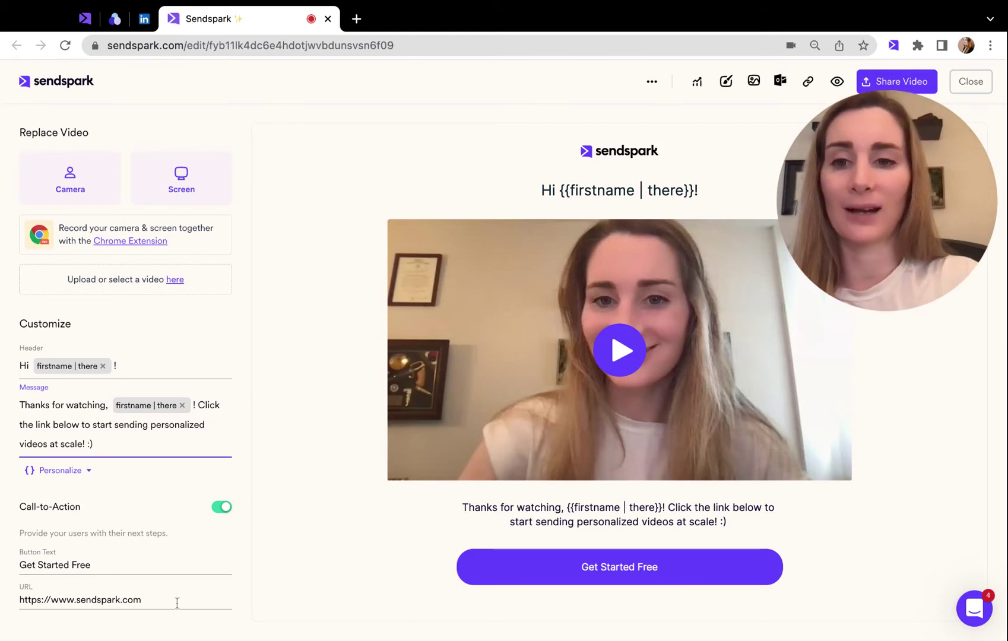
pyautogui.moveTo(863, 245)
pyautogui.moveTo(863, 246); pyautogui.dragTo(867, 318)
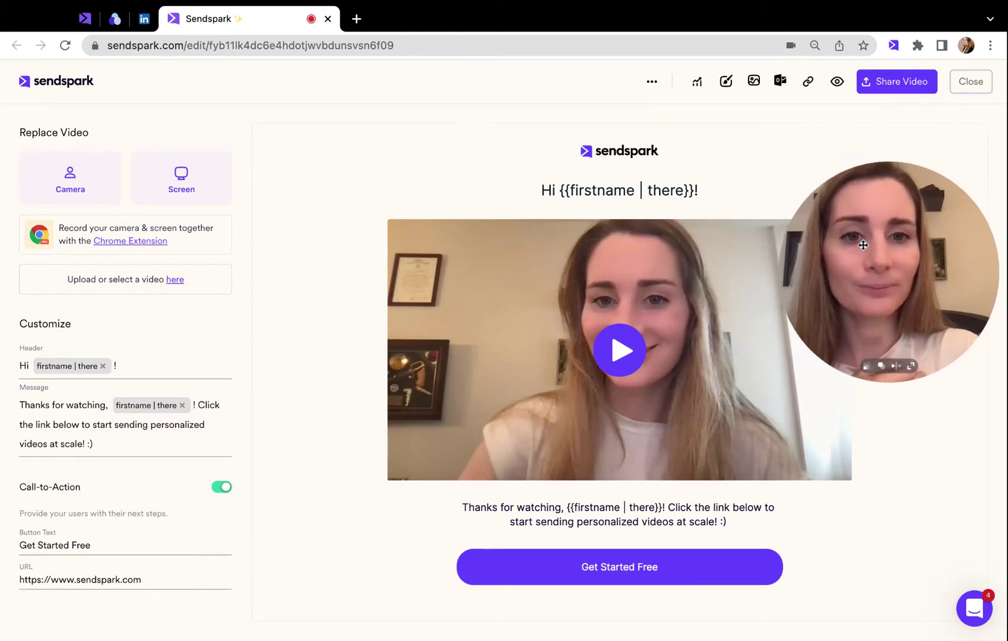
# Step: Copy the video's Skylead share-with-personalization code and bring up the Skylead campaign
pyautogui.click(911, 85)
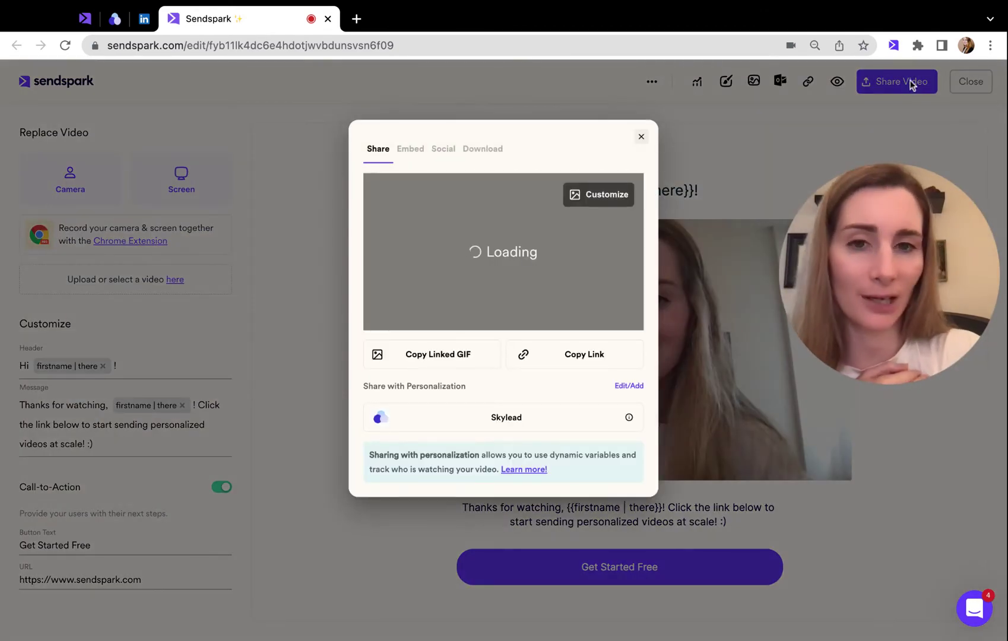
pyautogui.click(526, 427)
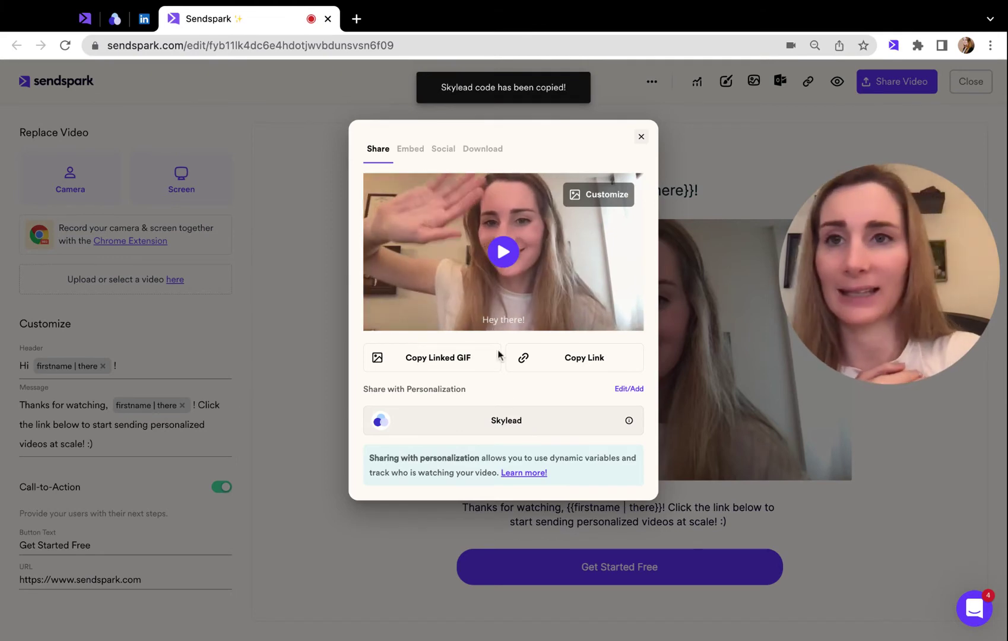
pyautogui.click(115, 26)
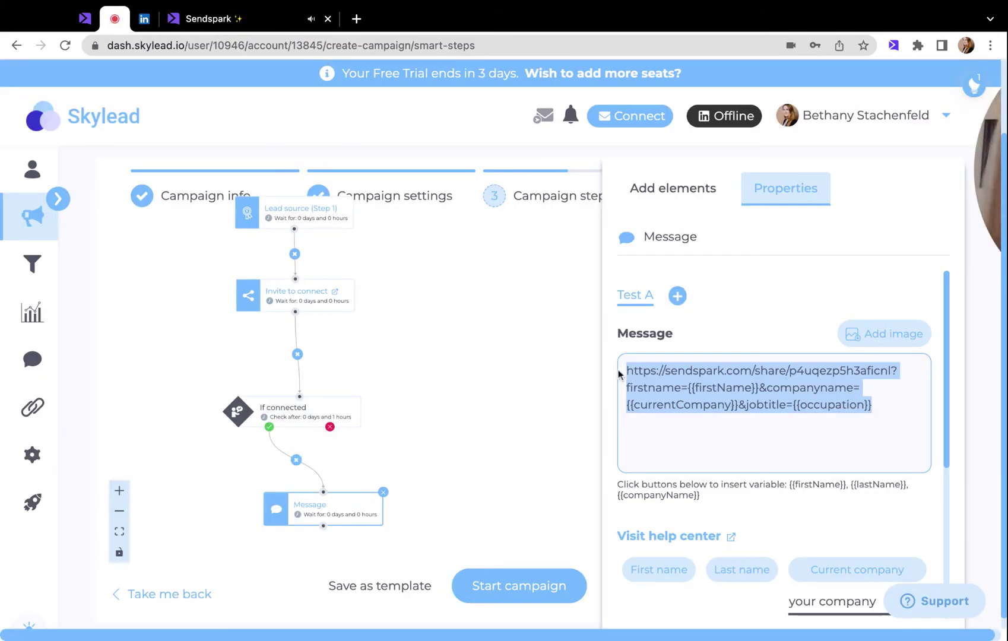
pyautogui.click(979, 192)
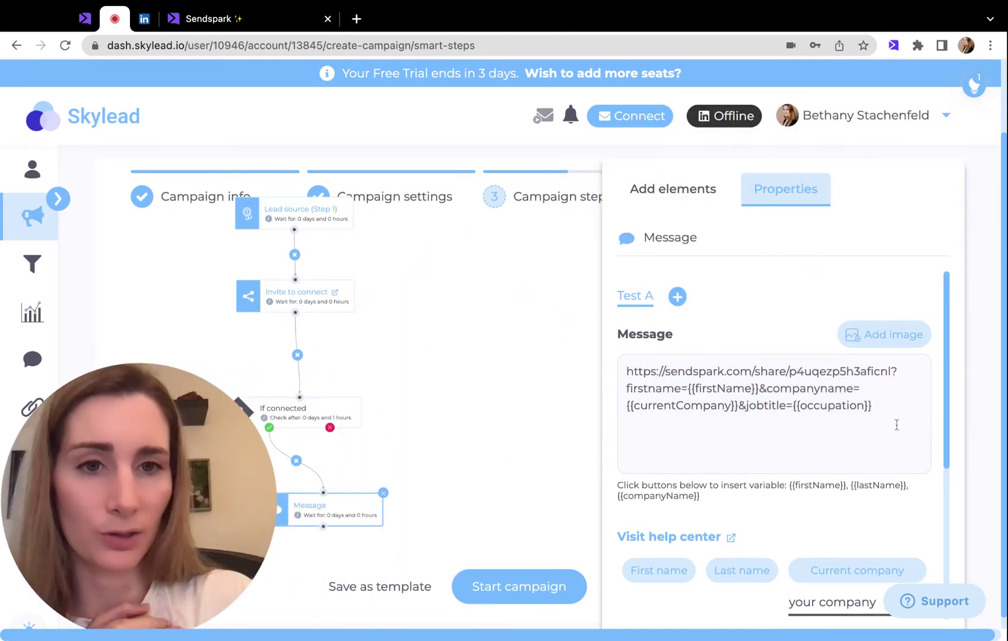
pyautogui.click(807, 405)
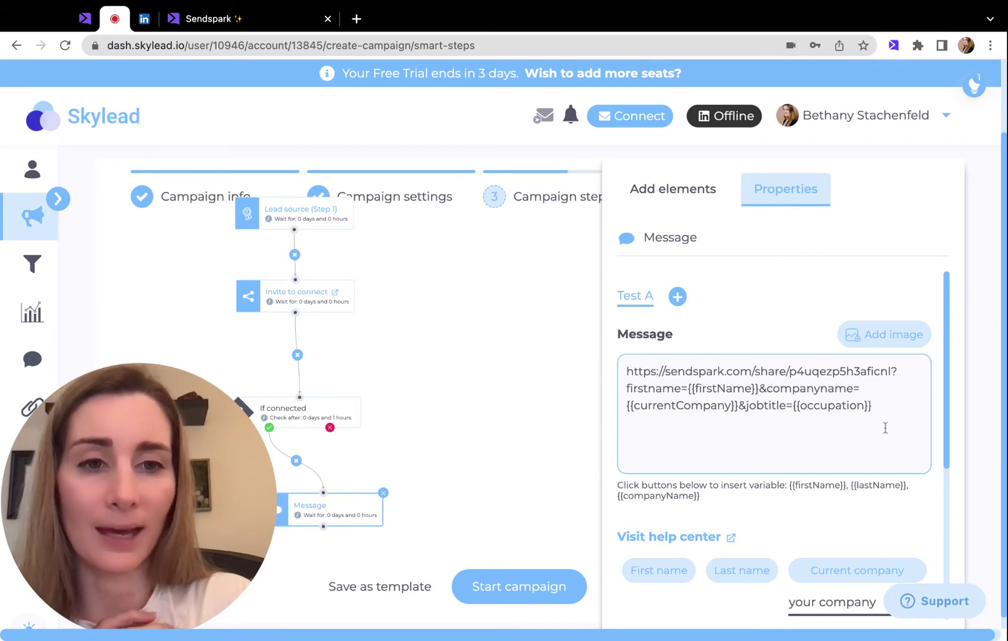
pyautogui.scroll(-3, 885, 428)
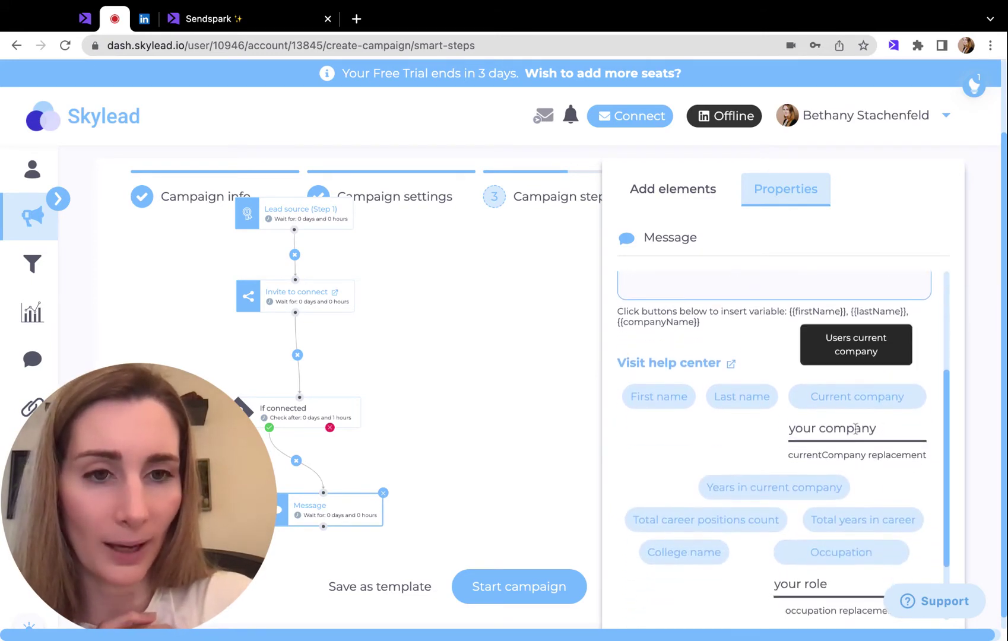
pyautogui.tripleClick(854, 429)
pyautogui.scroll(-1, 855, 428)
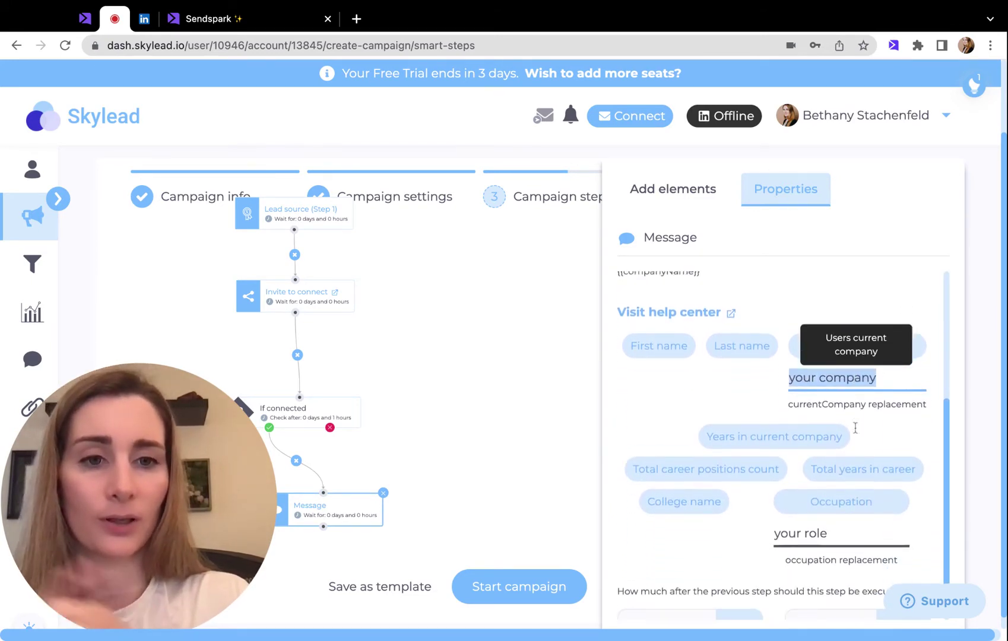
pyautogui.tripleClick(822, 515)
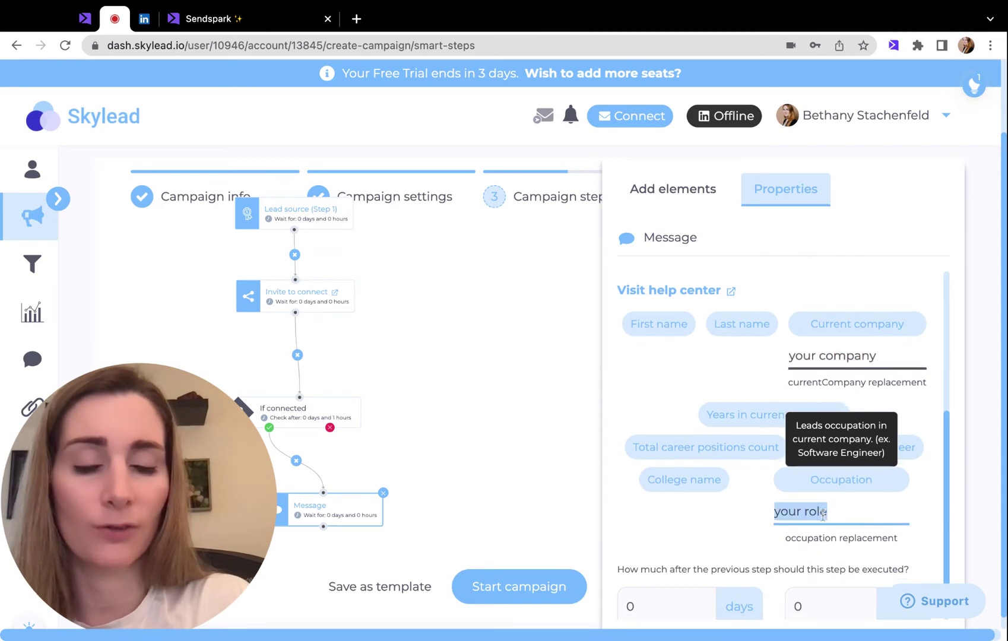
pyautogui.scroll(-1, 823, 515)
pyautogui.click(676, 581)
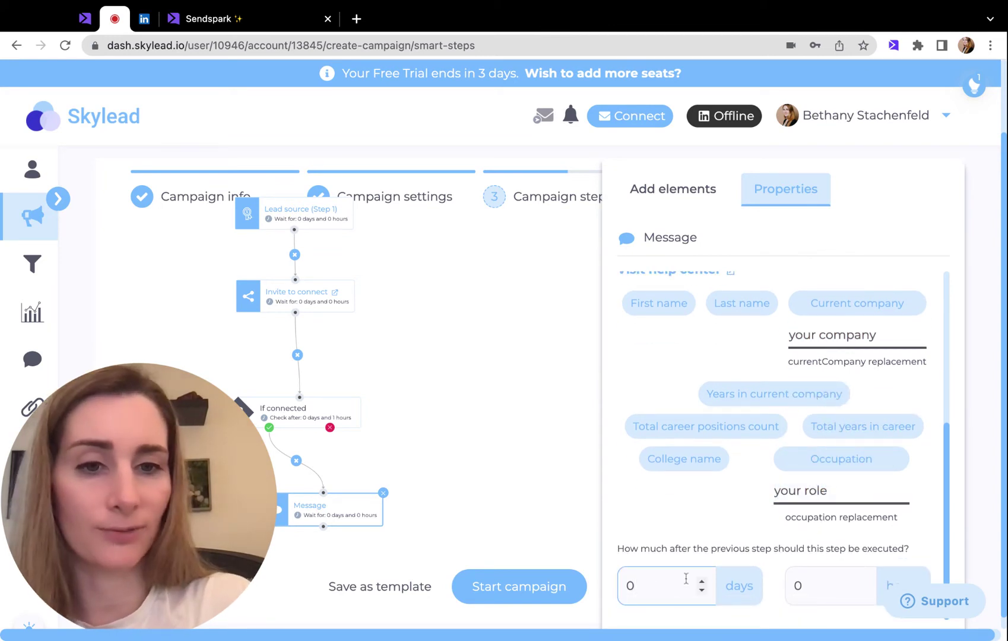
pyautogui.click(815, 585)
pyautogui.scroll(-1, 874, 506)
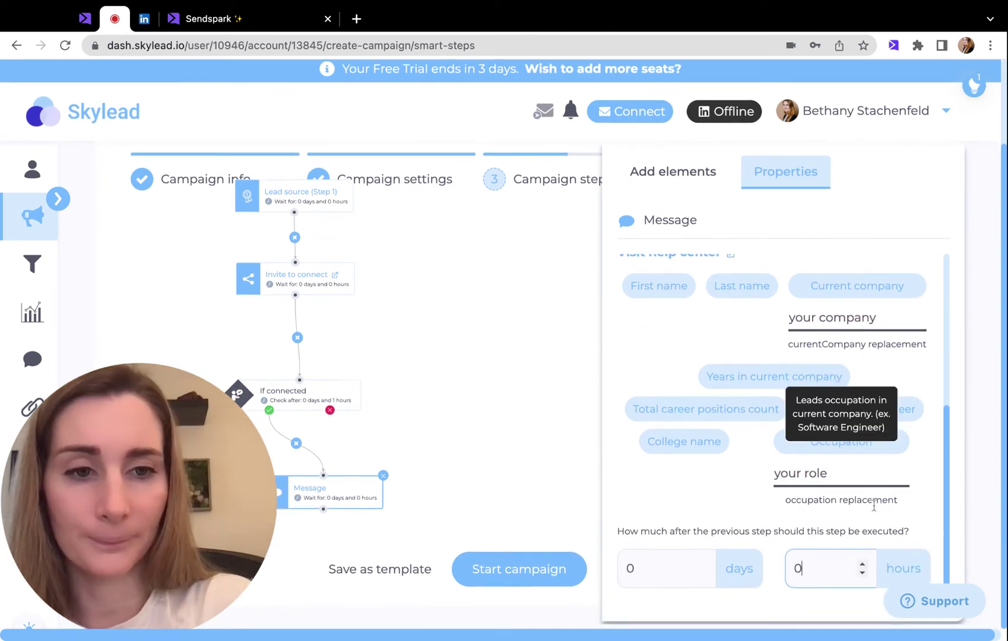
pyautogui.click(519, 504)
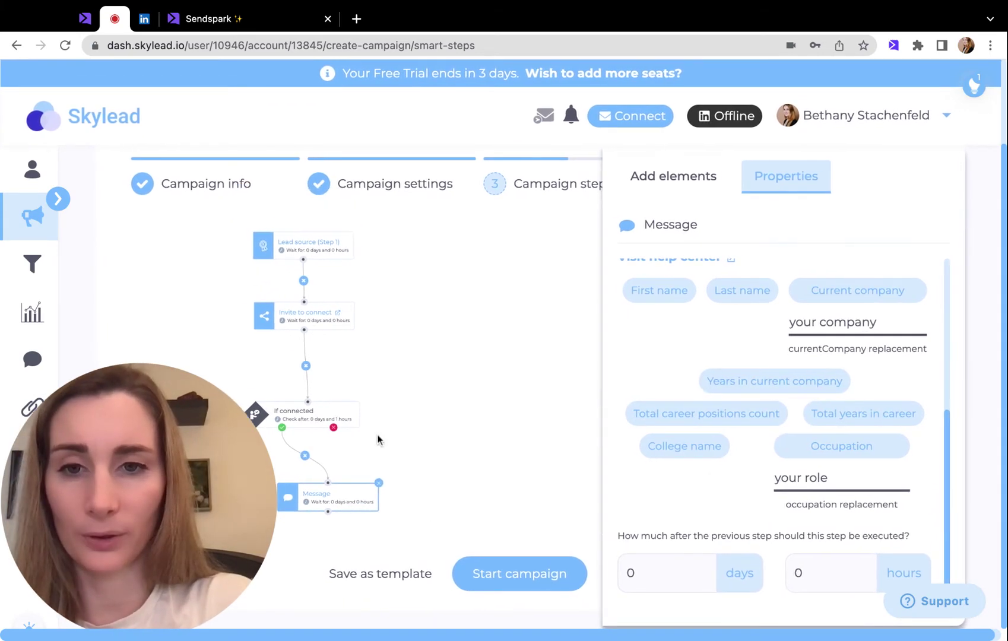
pyautogui.moveTo(377, 439); pyautogui.dragTo(346, 458)
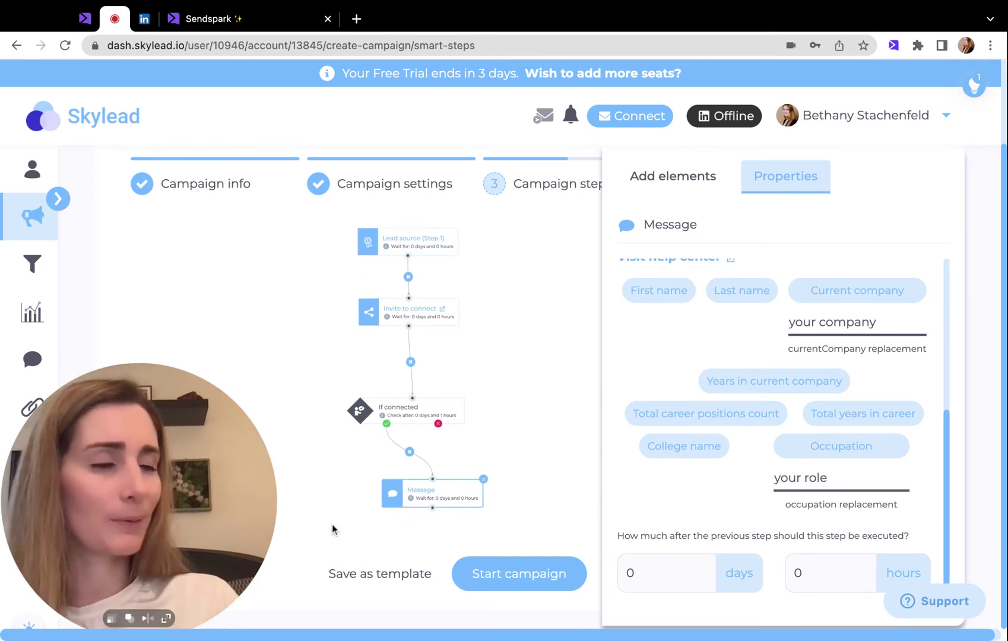
# Step: View the previously sent personalized video link in the LinkedIn conversation, then return to Skylead
pyautogui.click(144, 18)
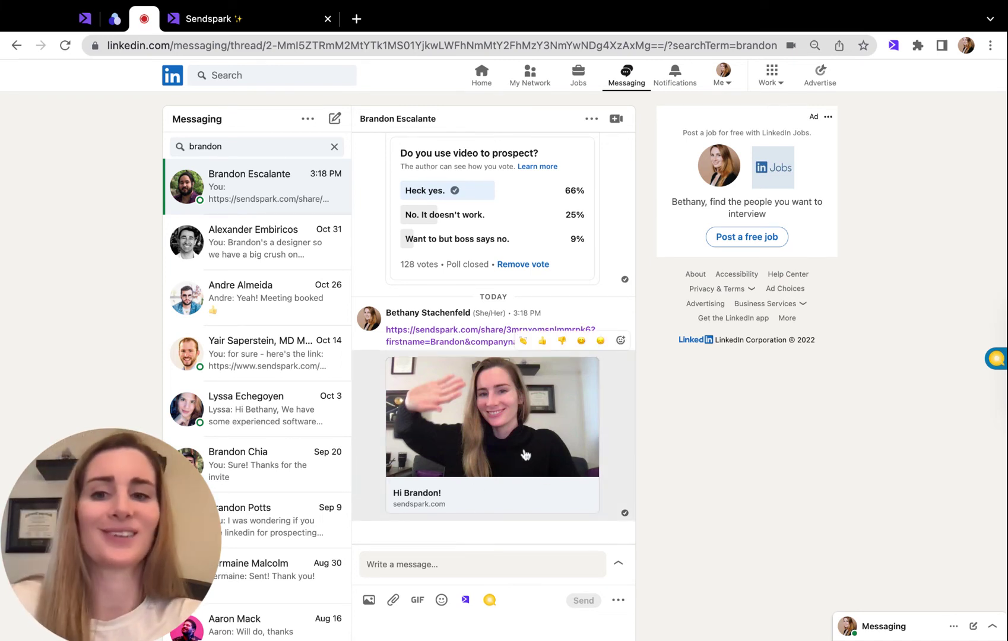
pyautogui.click(114, 19)
# Step: Open the If connected step's settings, which check 0 days and 1 hour later
pyautogui.scroll(3, 376, 286)
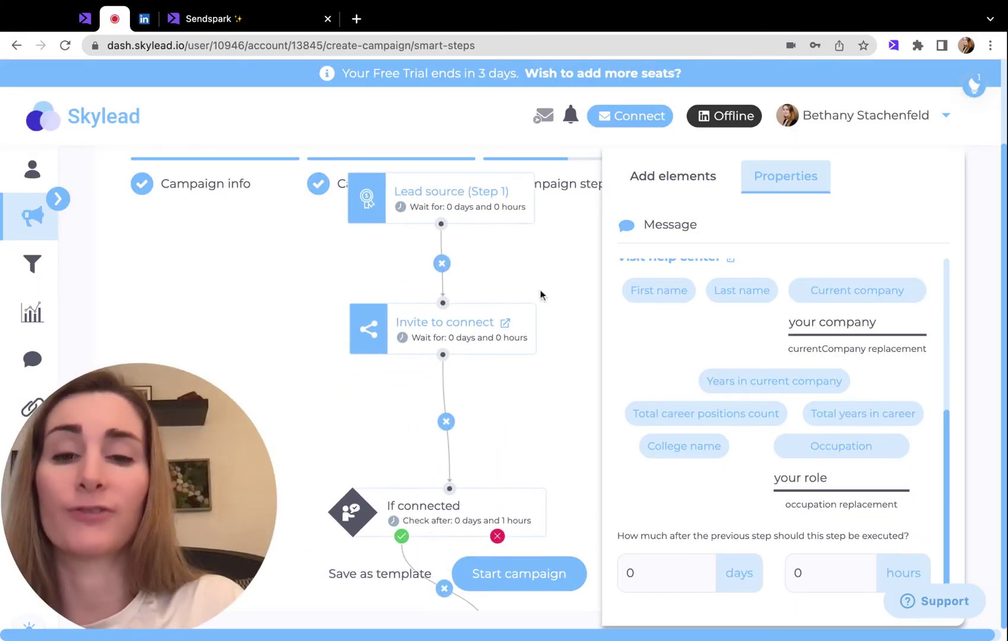
pyautogui.scroll(-3, 502, 401)
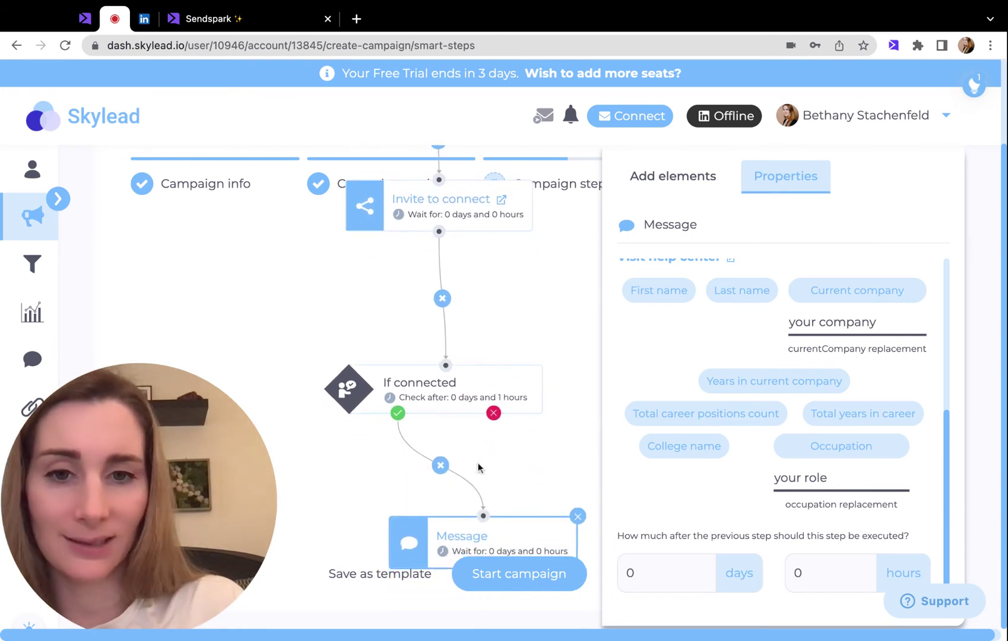
pyautogui.scroll(-1, 483, 460)
pyautogui.scroll(5, 772, 350)
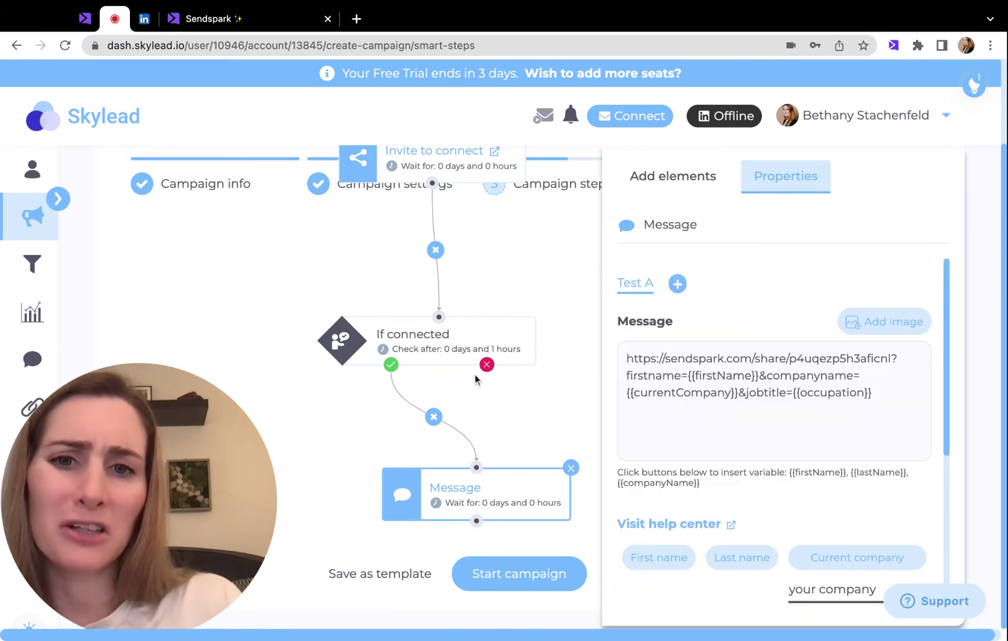
pyautogui.click(477, 343)
pyautogui.scroll(3, 758, 385)
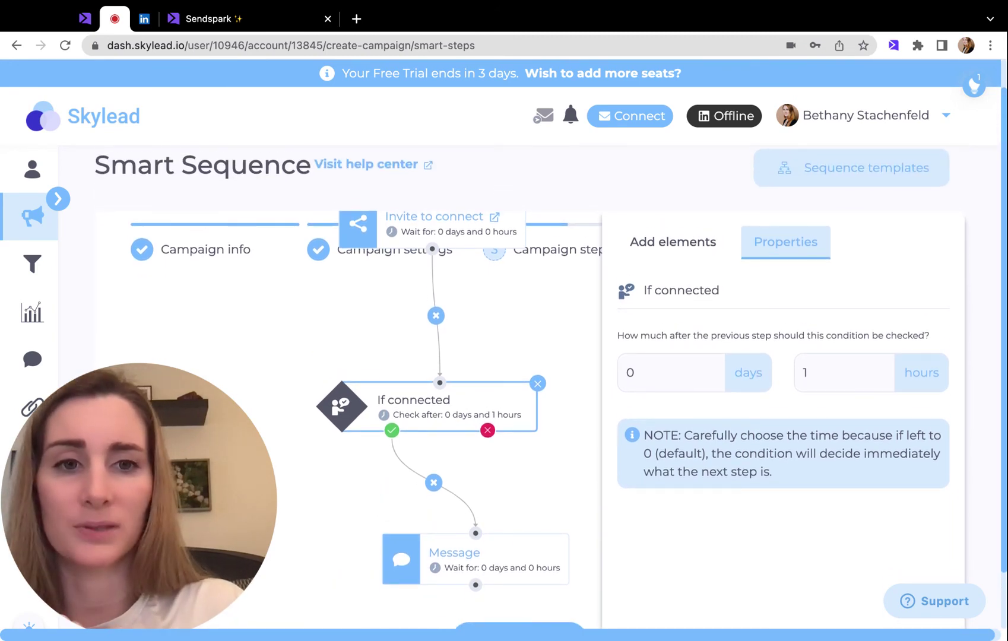
pyautogui.scroll(-1, 550, 358)
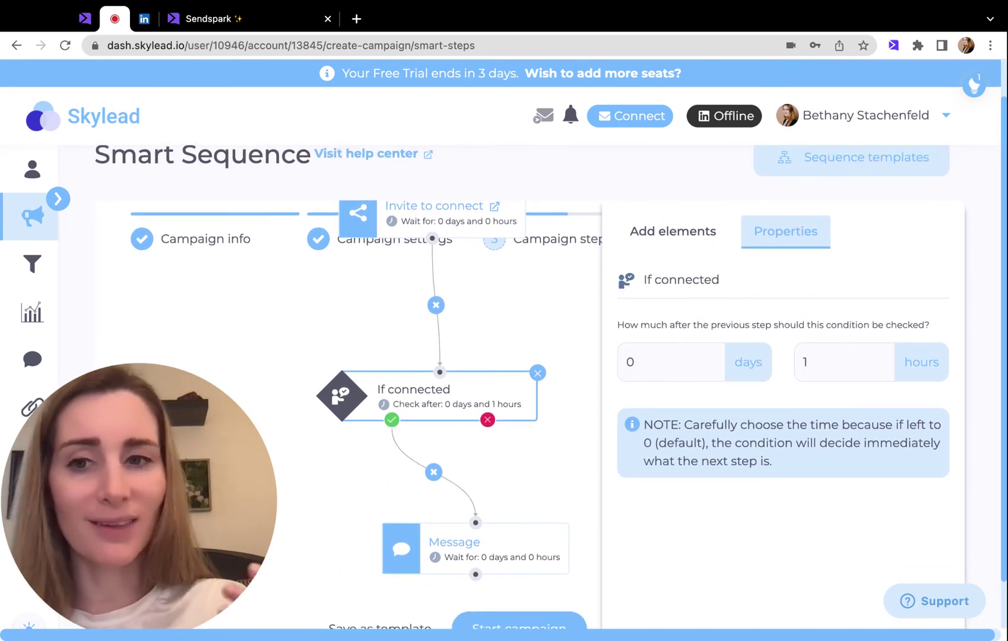